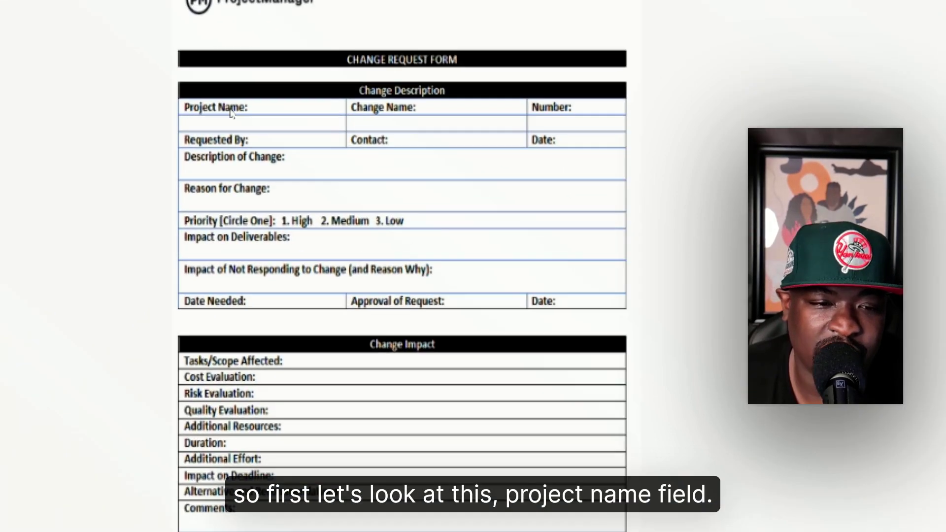
Highlight the Project Name cell and the blank row beneath it.
left_click_drag(272, 163, 297, 163)
left_click_drag(288, 106, 336, 104)
left_click_drag(186, 119, 329, 122)
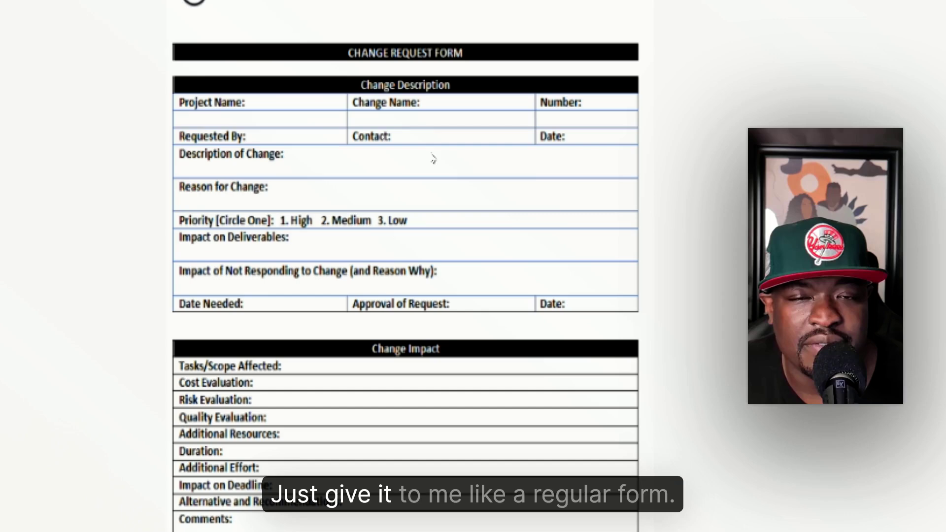
Highlight the Change Name field, then undo both of those strokes.
left_click_drag(423, 106, 534, 104)
left_click_drag(359, 121, 526, 117)
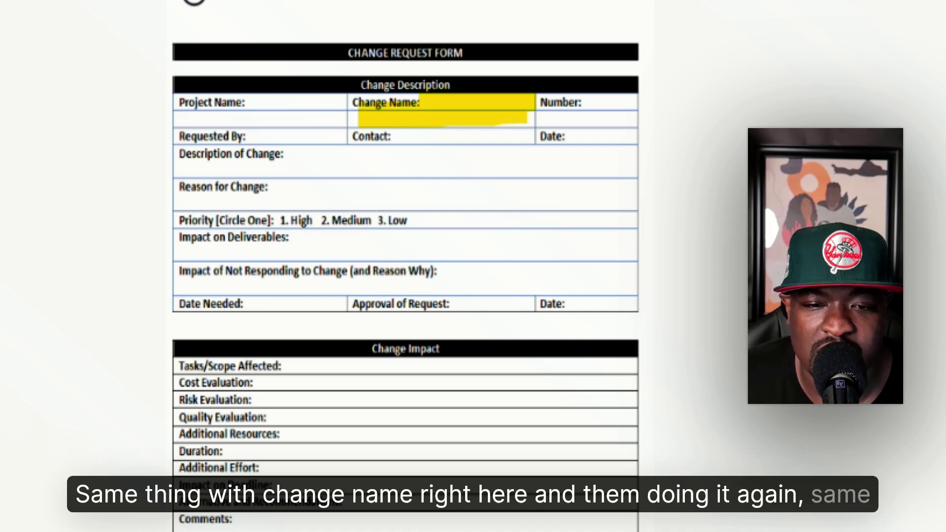
key("ctrl+z")
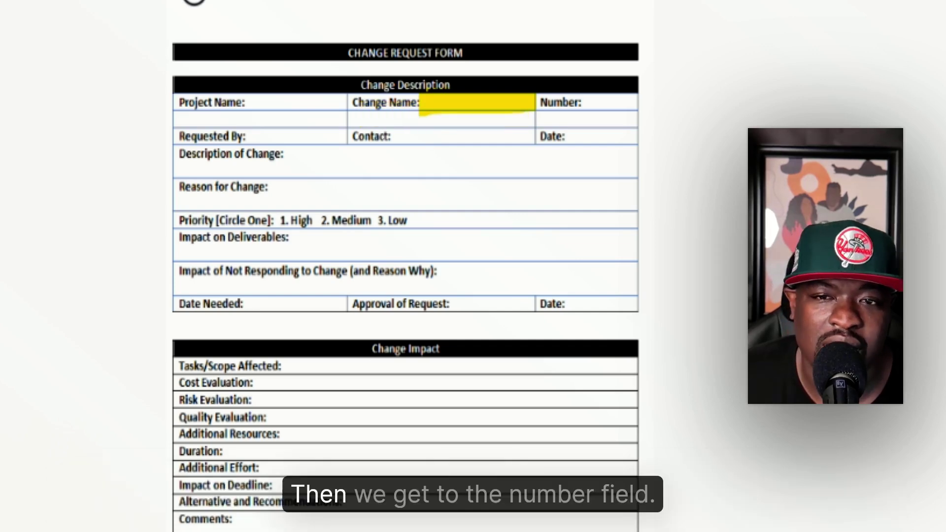
key("ctrl+z")
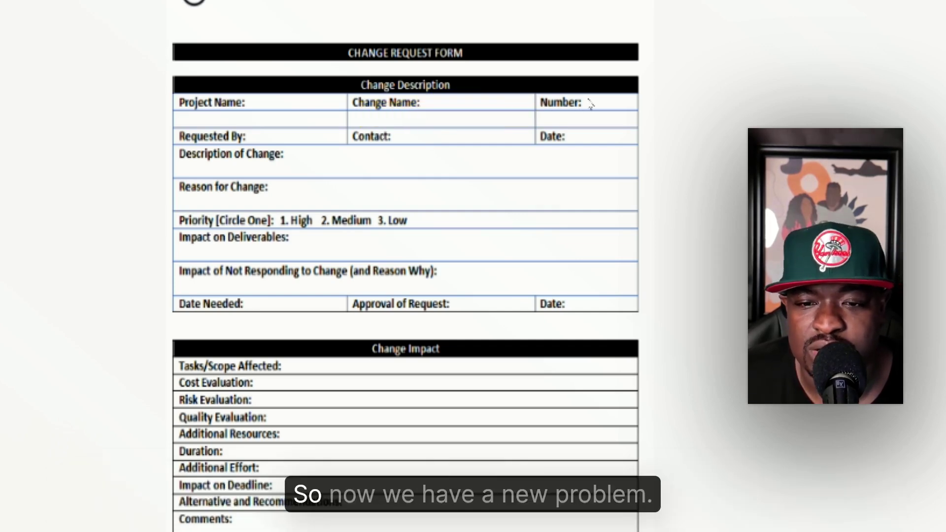
Highlight the Number, Requested By, Contact and Date cells.
left_click_drag(581, 106, 634, 105)
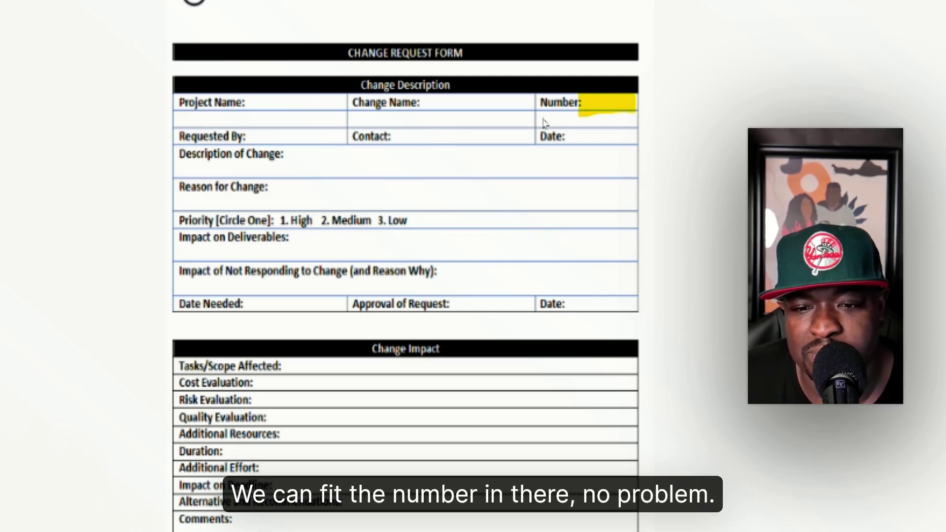
left_click_drag(541, 120, 634, 122)
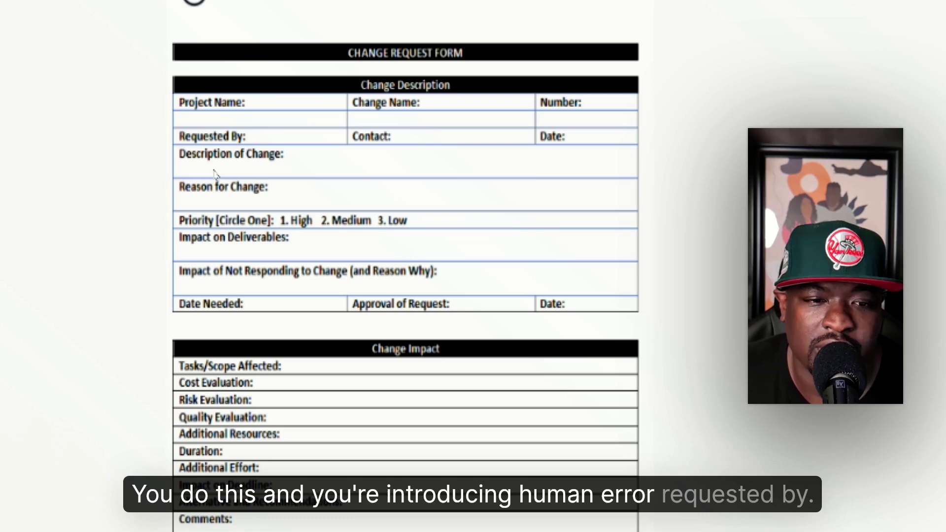
left_click_drag(245, 136, 353, 140)
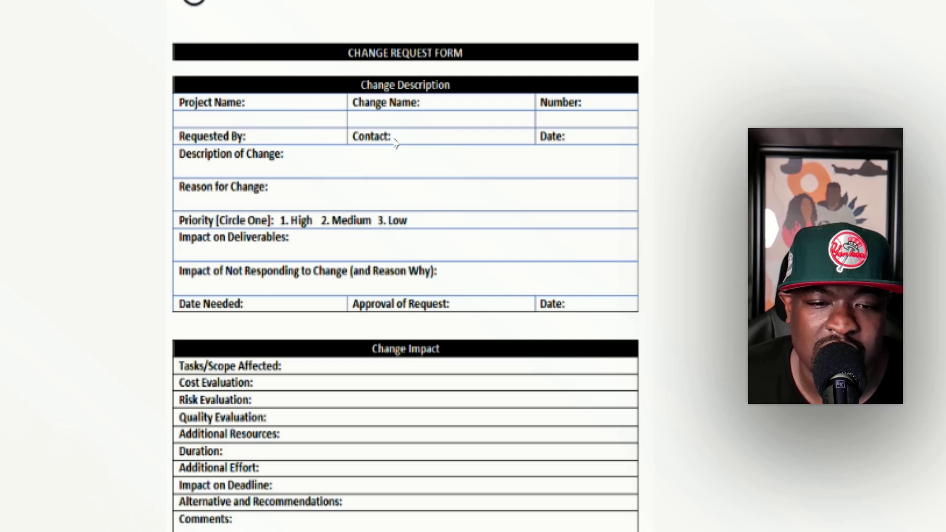
left_click_drag(394, 137, 487, 142)
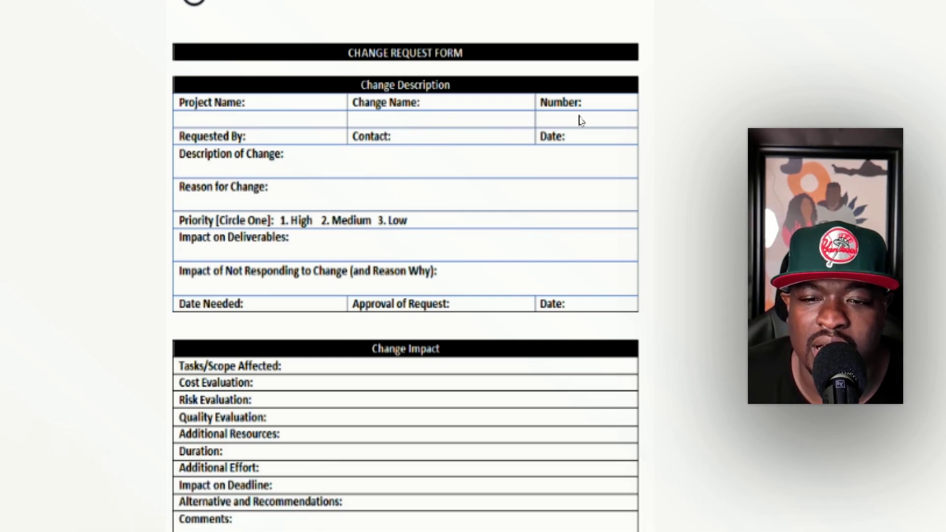
left_click_drag(570, 137, 637, 142)
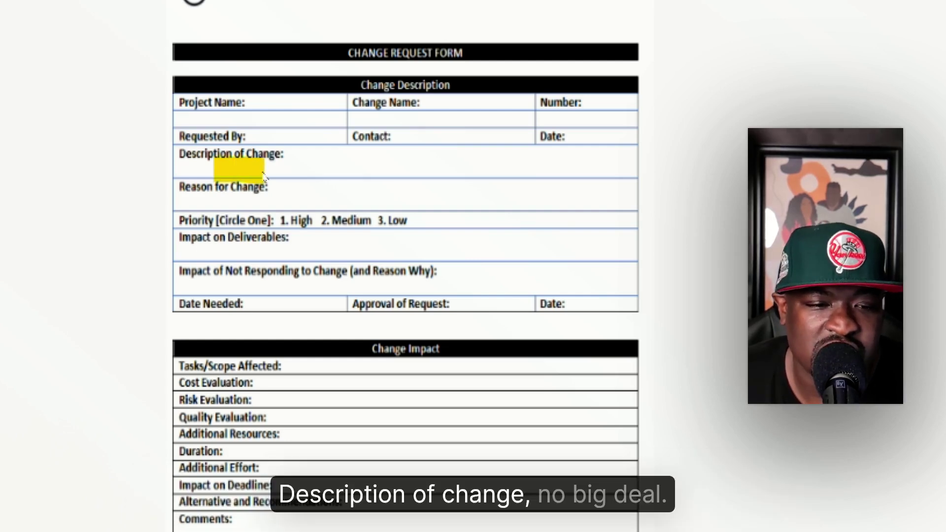
Highlight the space under Description of Change and the Priority [Circle One] line.
left_click_drag(199, 207, 269, 207)
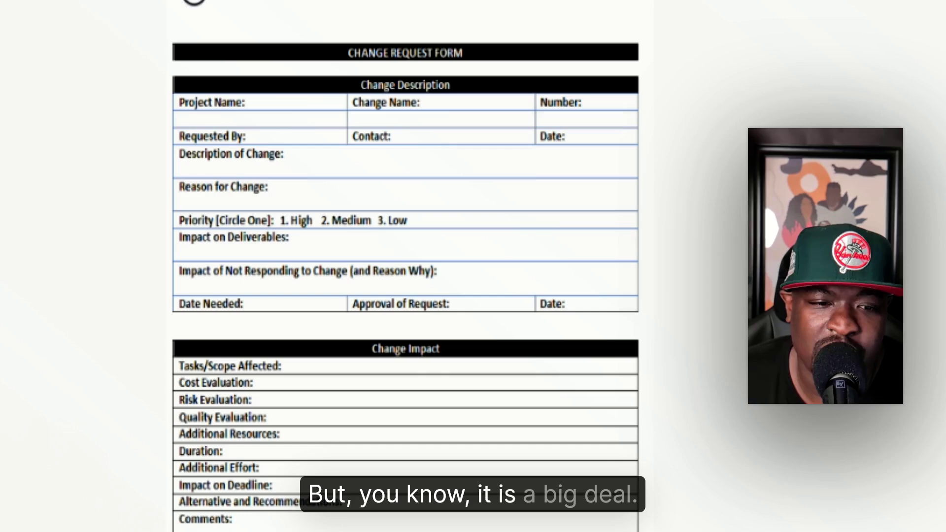
left_click_drag(184, 224, 275, 218)
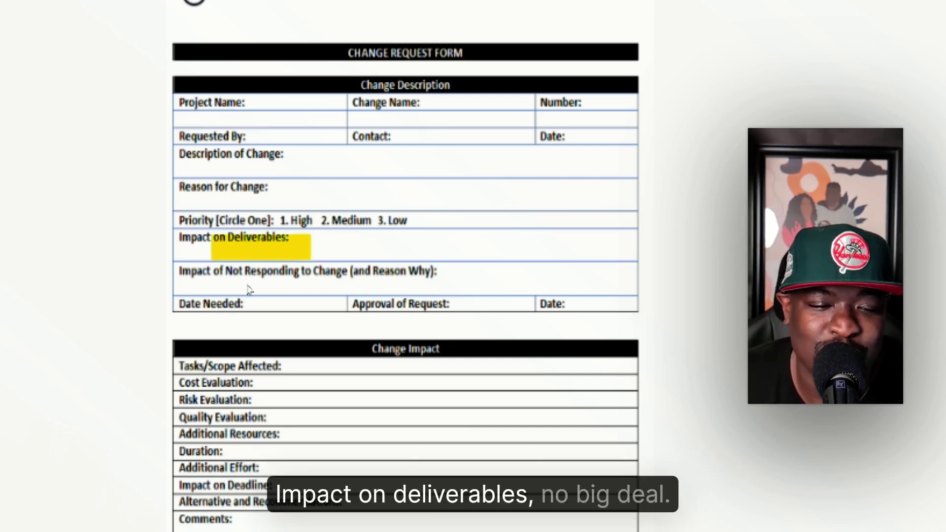
Highlight the Impact of Not Responding line, the Approval of Request cell and its Date cell.
left_click_drag(248, 290, 334, 291)
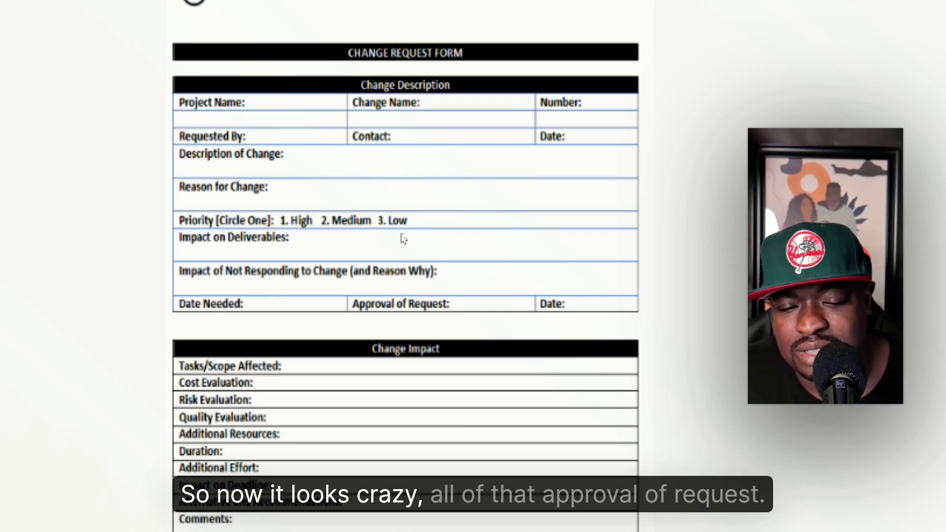
left_click_drag(454, 304, 532, 307)
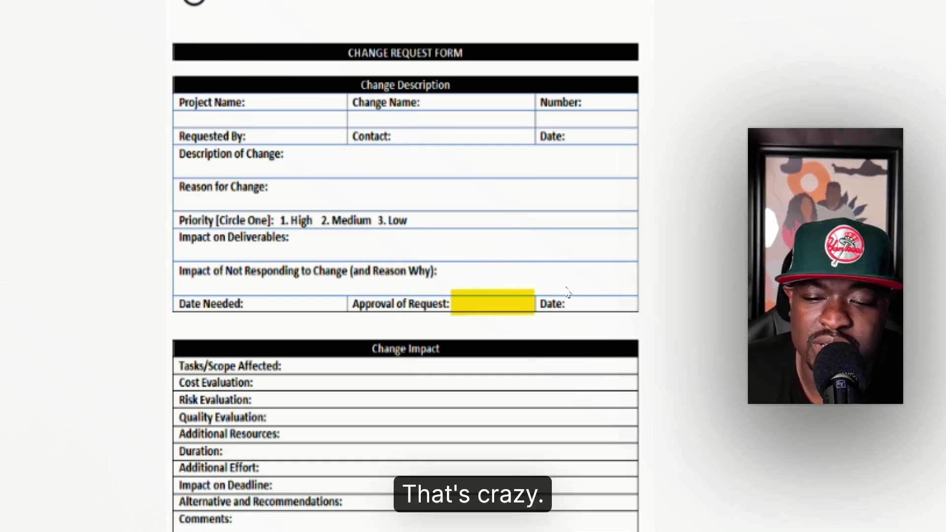
left_click_drag(567, 303, 634, 308)
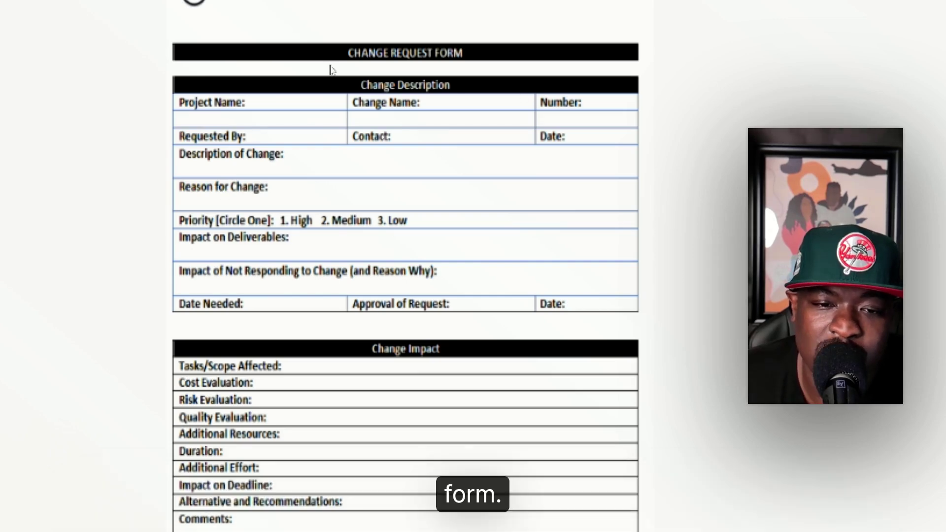
Highlight Circle One, the Sign Offs header, both signature rows and the Comments label.
scroll(498, 197, "down", 7)
scroll(471, 209, "up", 2)
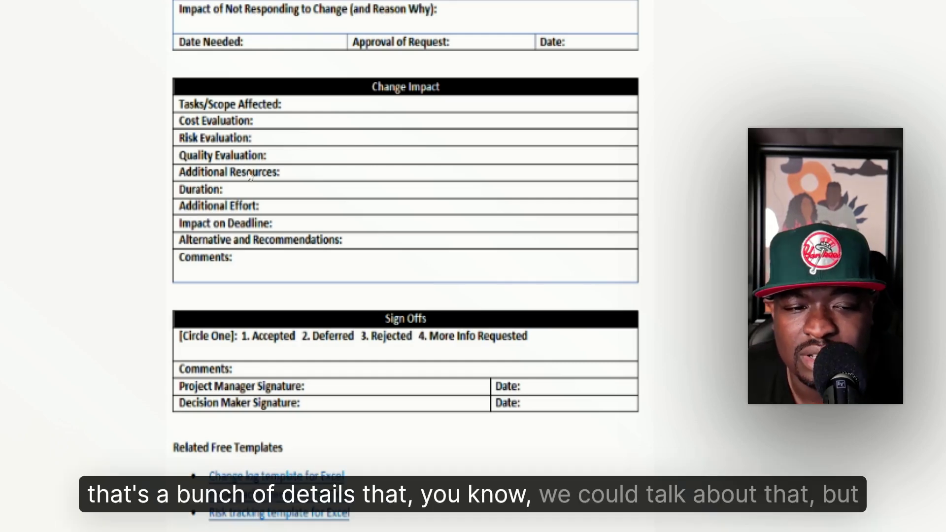
scroll(360, 205, "down", 4)
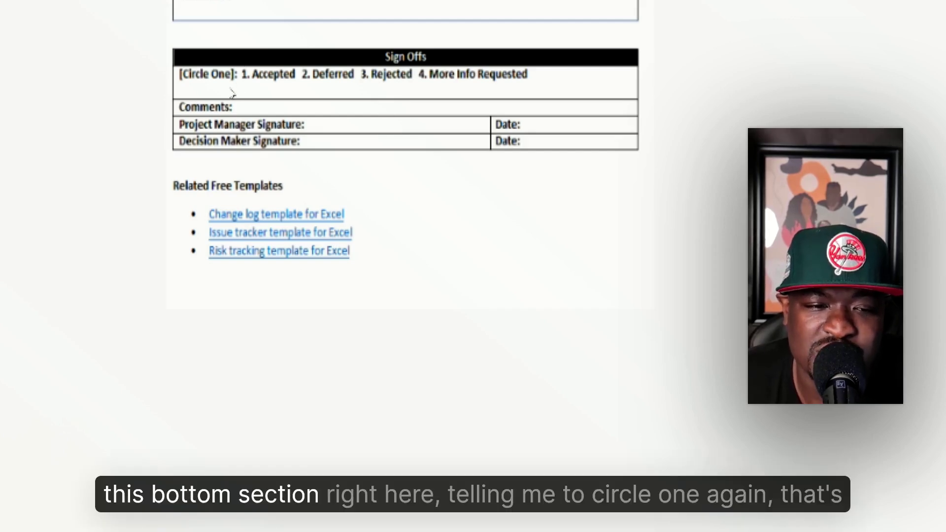
left_click_drag(191, 80, 236, 84)
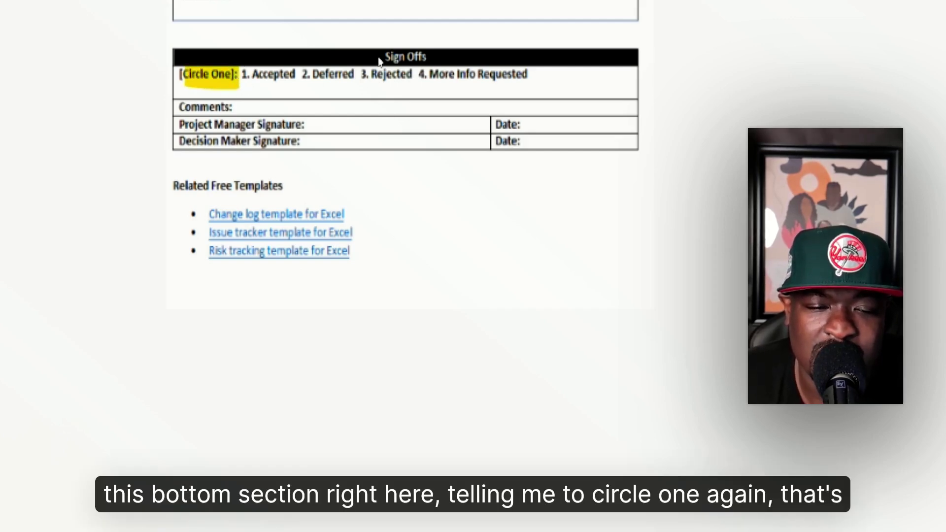
left_click_drag(382, 52, 427, 59)
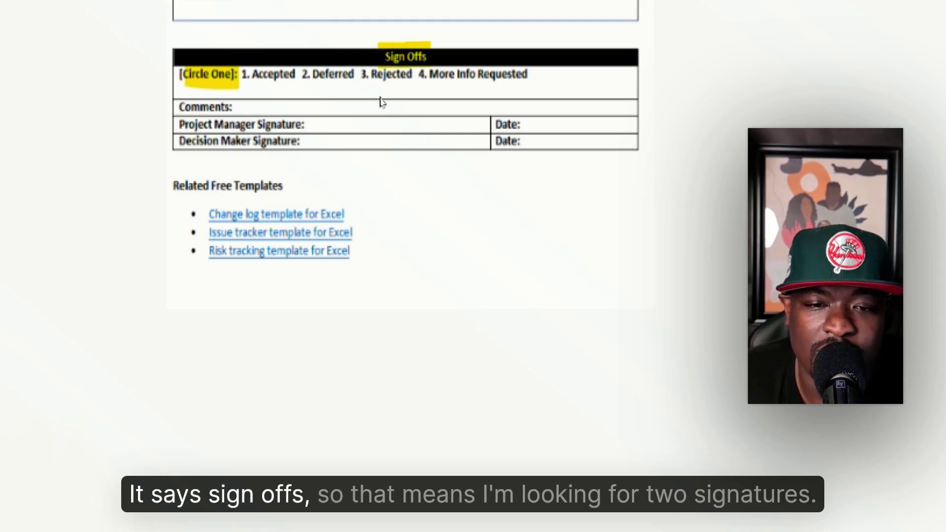
left_click_drag(309, 123, 481, 145)
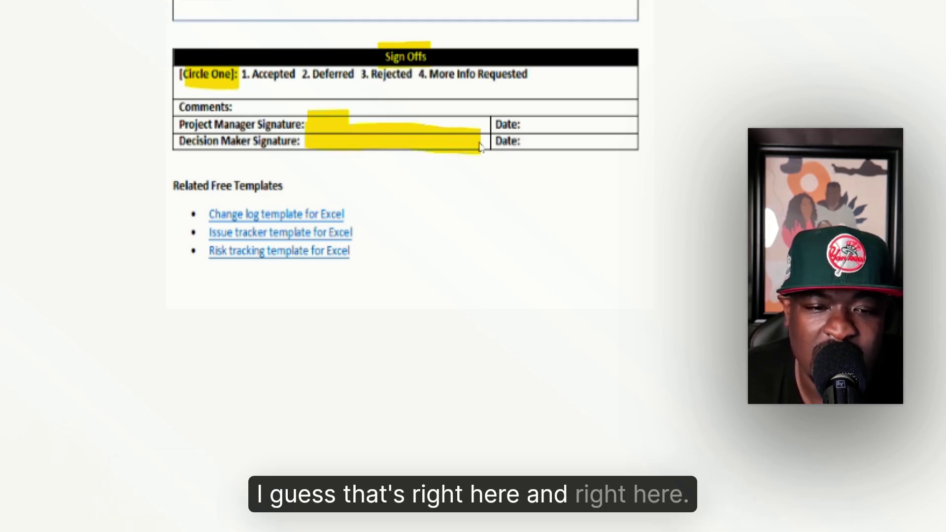
left_click_drag(345, 124, 480, 126)
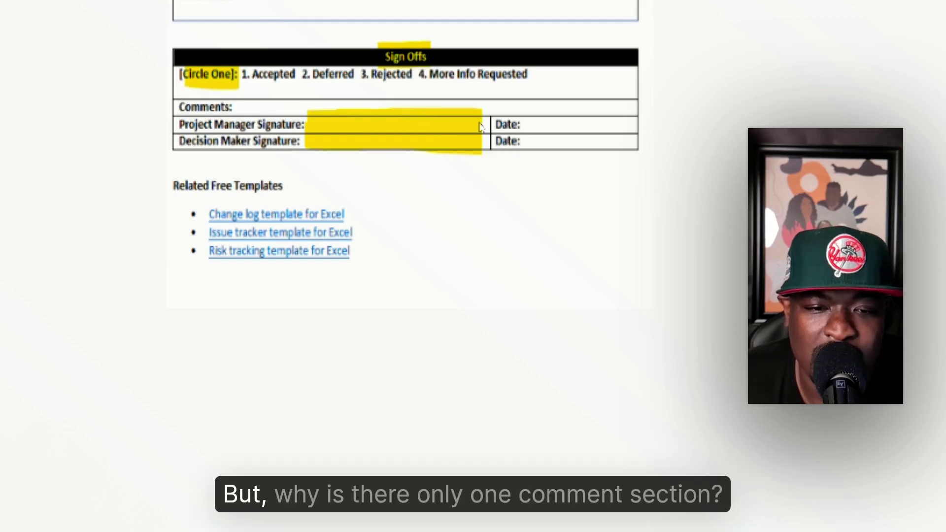
left_click_drag(232, 109, 176, 97)
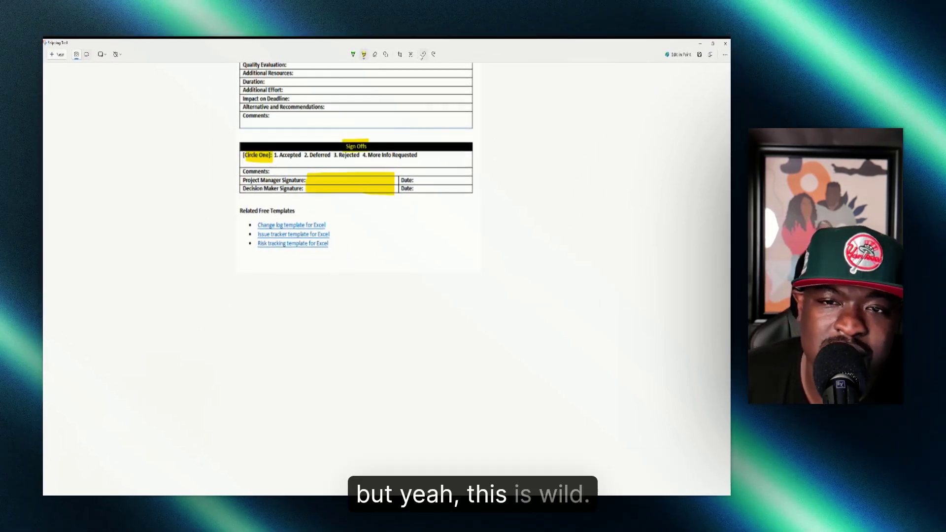
Undo the highlighter strokes and scroll back to the top of the form.
key("ctrl+z")
key("ctrl+z")
key("ctrl+z")
key("ctrl+z")
scroll(398, 134, "up", 5)
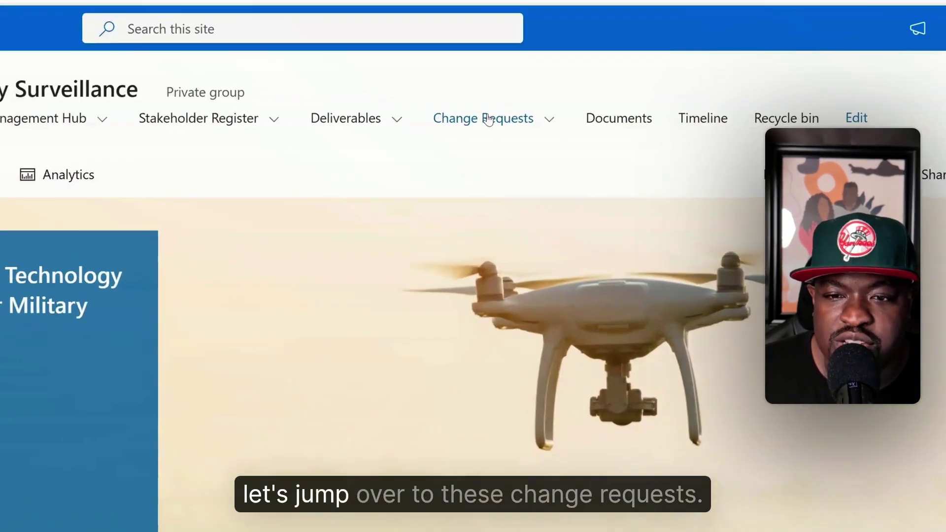
Go to the Change Requests list and start a new item.
mouse_move(524, 120)
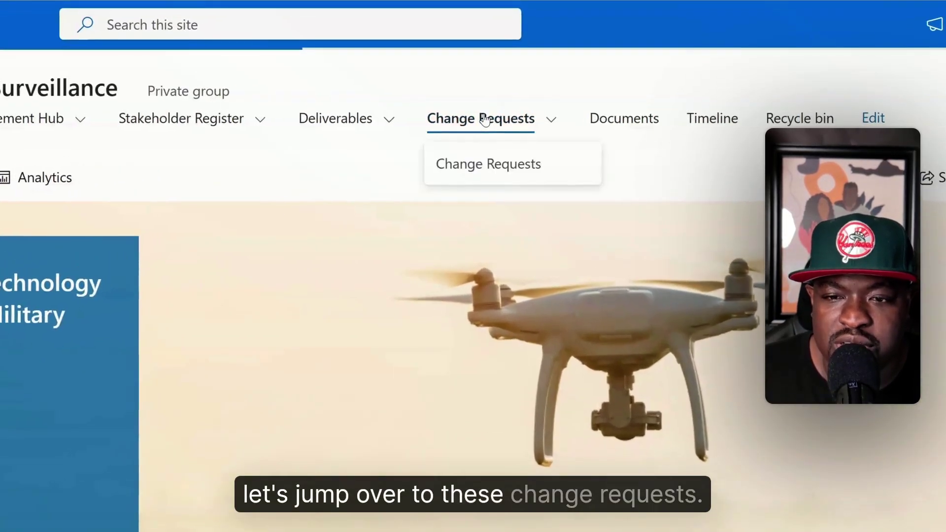
left_click(485, 120)
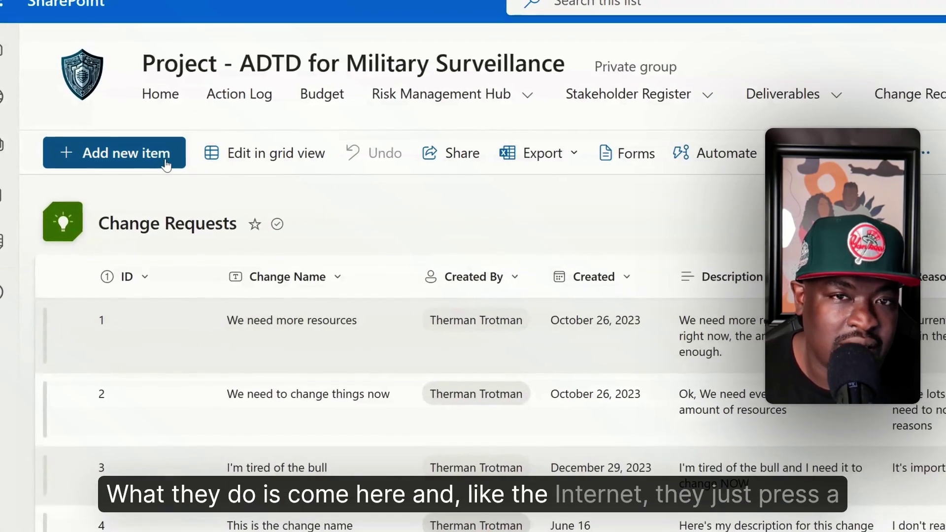
left_click(137, 156)
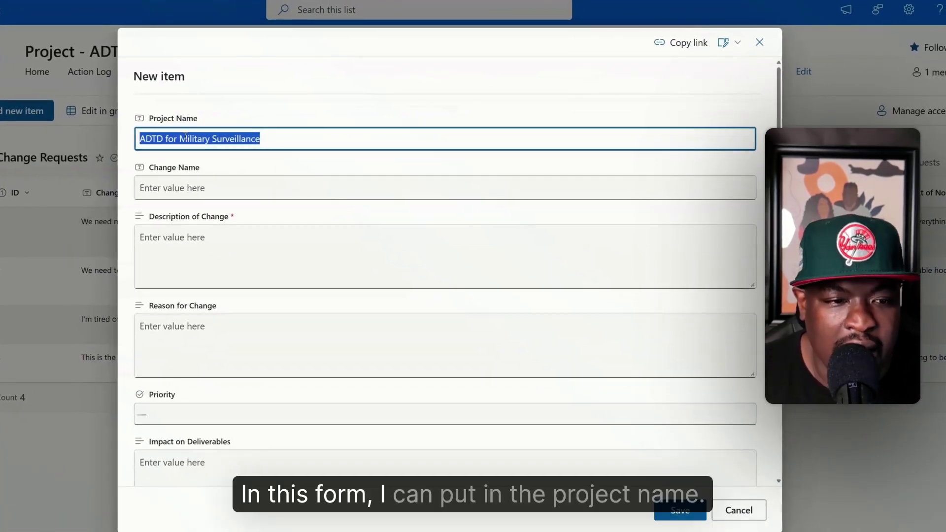
Paste 'Expansion of Pride Rock Patrol' into the Change Name field.
scroll(184, 137, "down", 2)
scroll(185, 136, "up", 1)
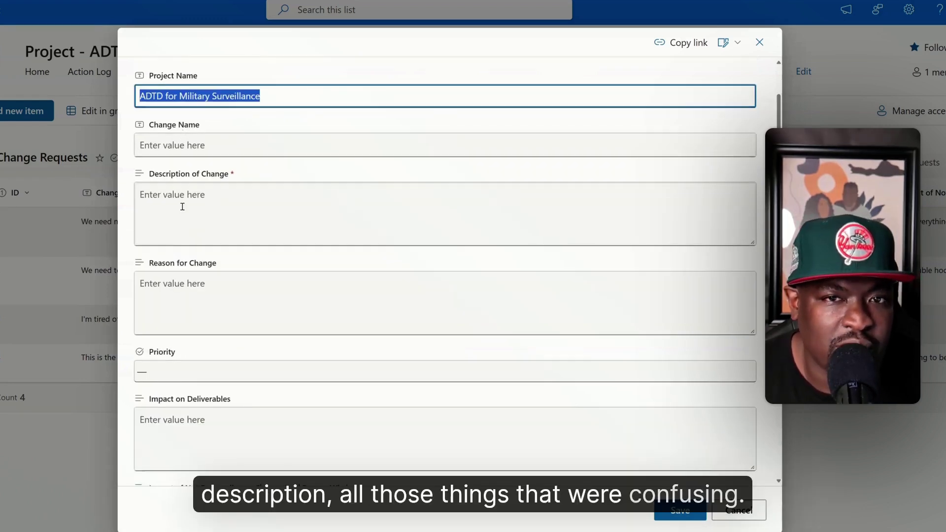
scroll(182, 207, "up", 2)
left_click(164, 139)
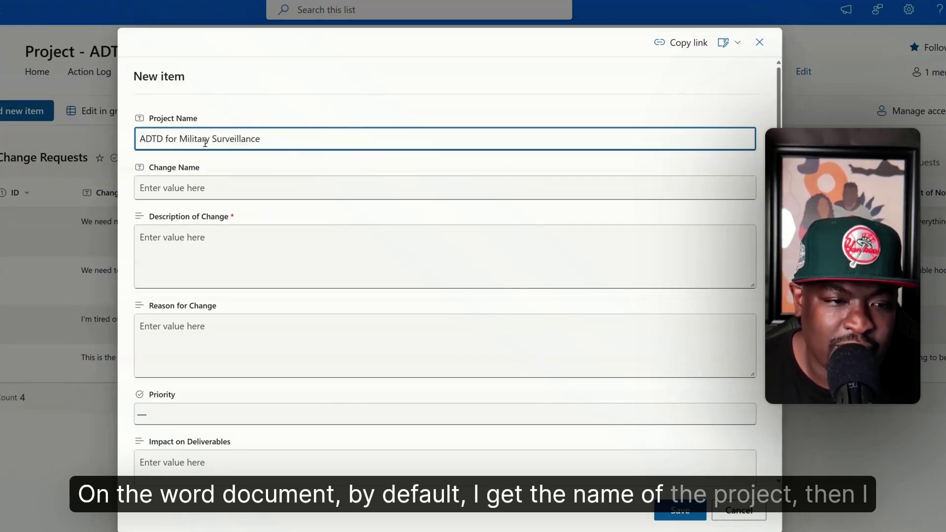
left_click(192, 189)
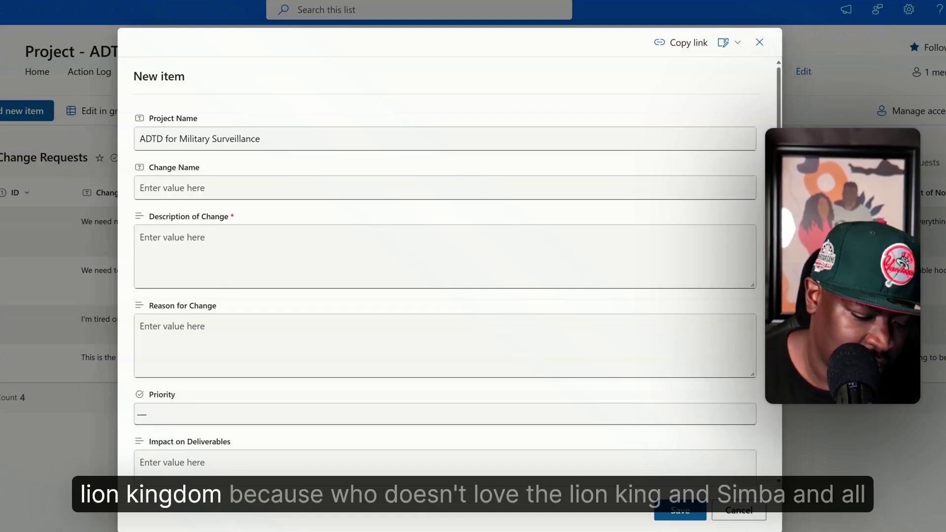
left_click(221, 189)
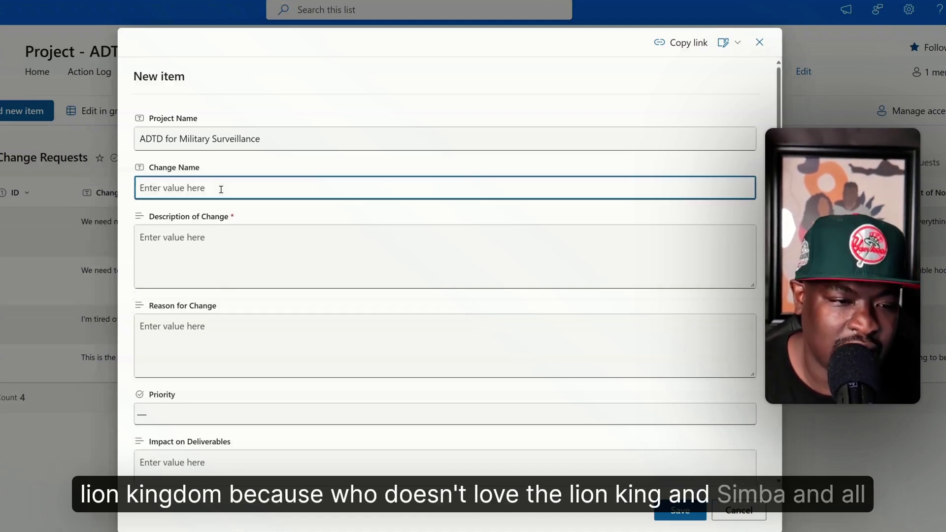
type("Expansion of Pride Rock Patrol")
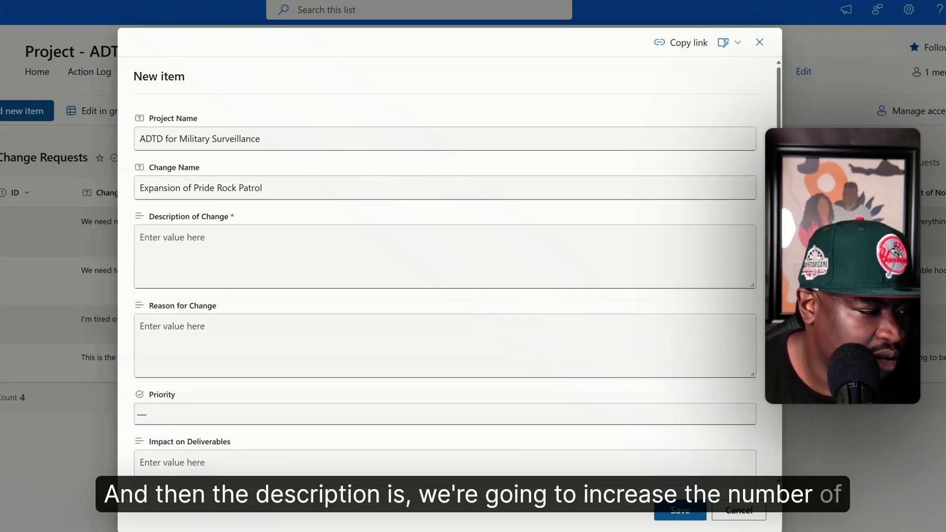
Paste the description into the Description of Change field.
left_click(279, 144)
key("Tab")
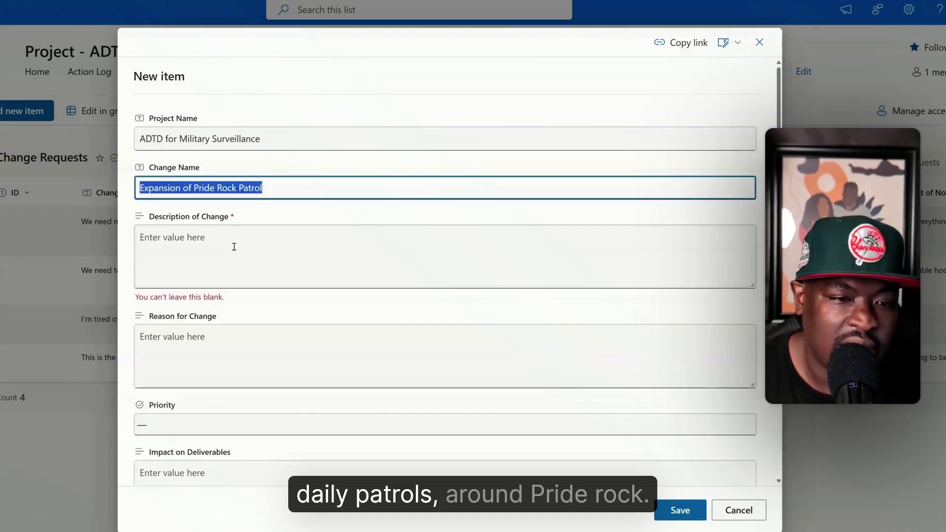
left_click(234, 246)
type("Increase the number of daily patrols around Pride Rock and the surrounding territories to ensure the safety and security of the pride.")
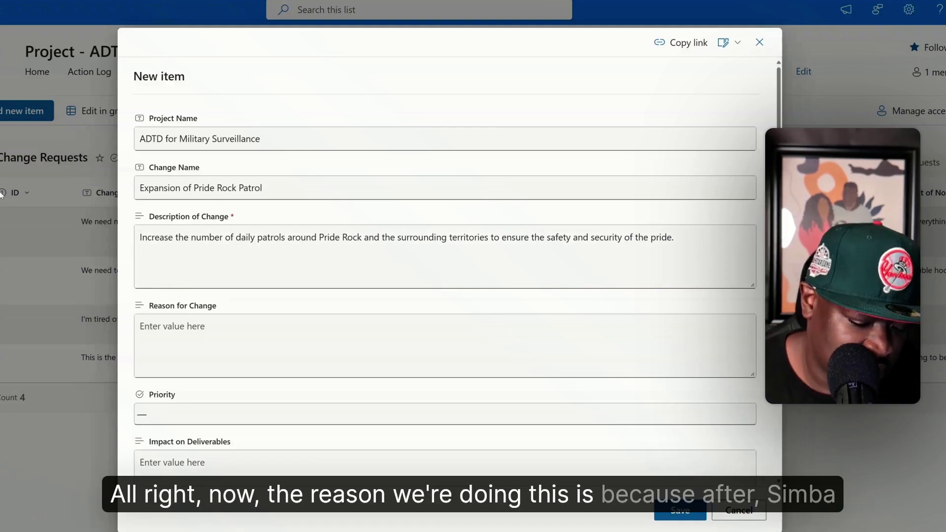
Paste the justification into the Reason for Change field.
left_click(200, 348)
type("Following the return of Simba and the defeat of Scar, it is crucial to maintain vigilance against potential threats and ensure the stability of the pride's territory.")
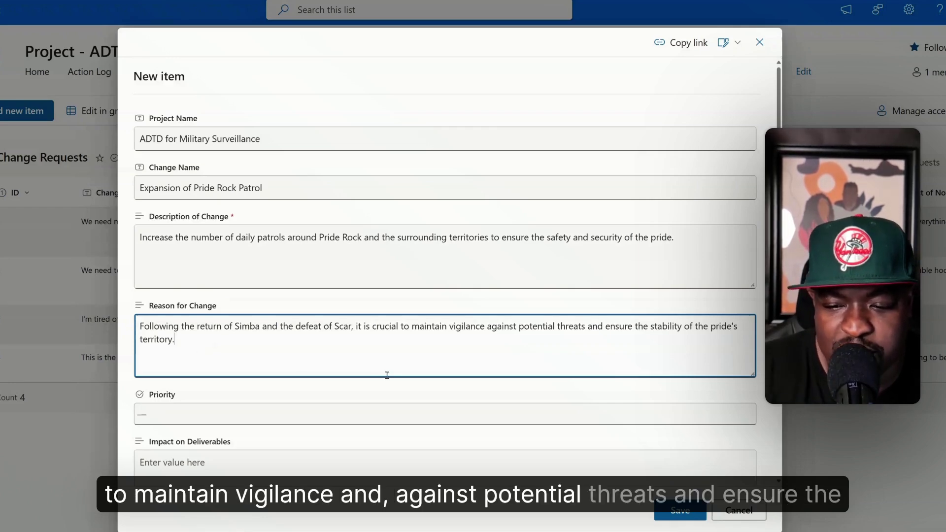
scroll(384, 363, "down", 3)
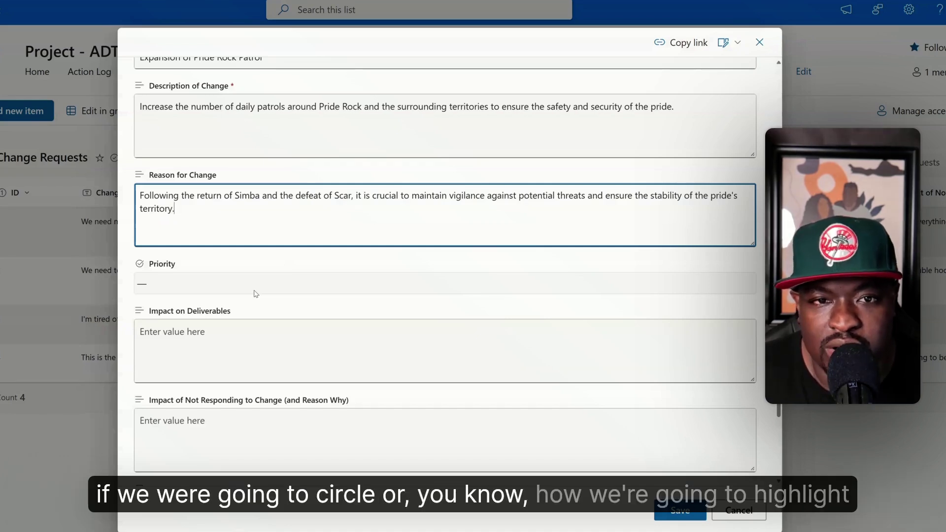
Choose High from the Priority dropdown.
left_click(255, 293)
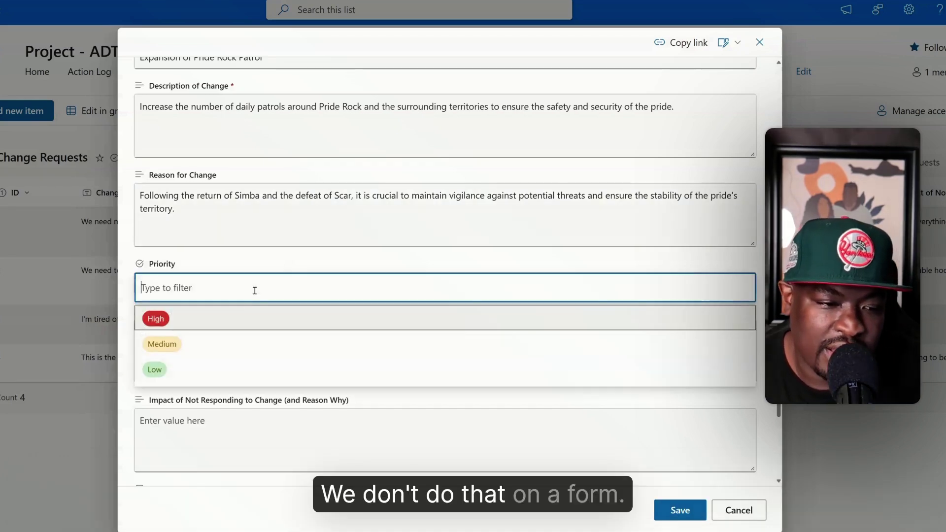
left_click(239, 319)
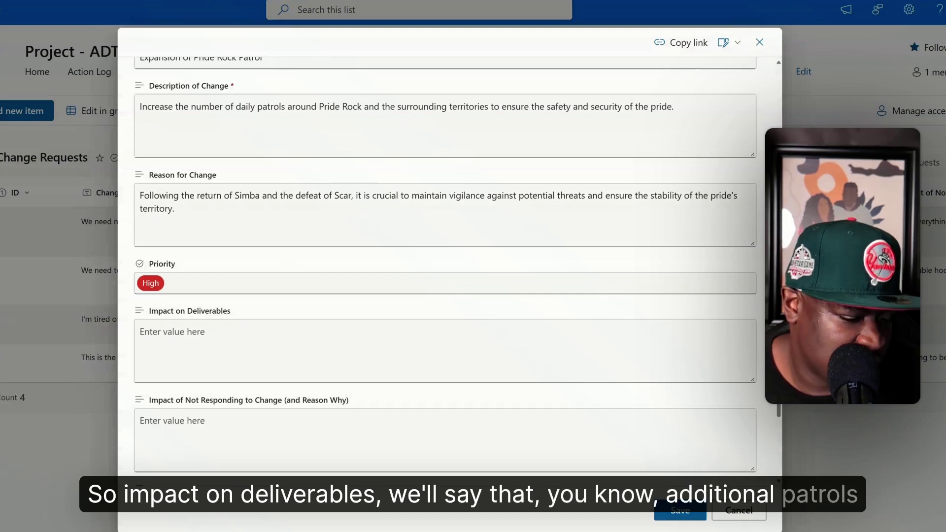
Paste text into Impact on Deliverables and Impact of Not Responding.
left_click(274, 349)
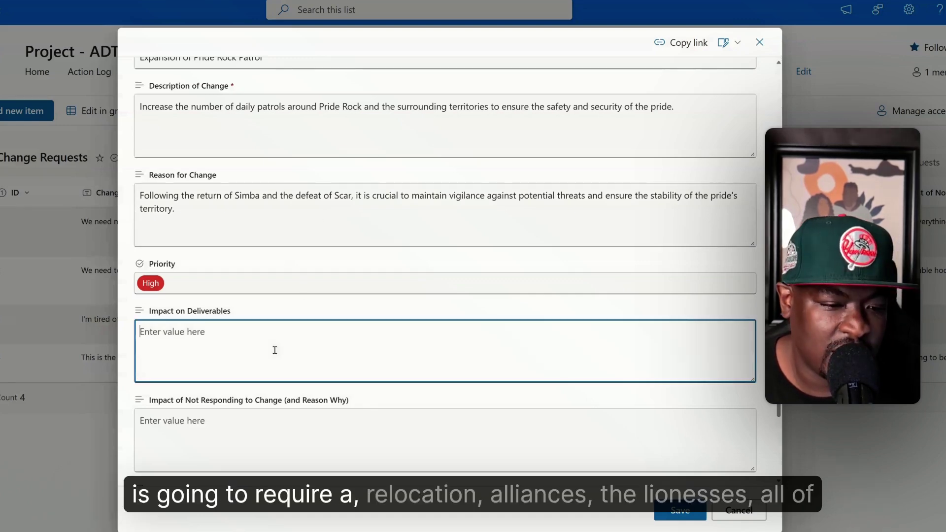
type("Additional patrols will require reallocation of lionesses from hunting duties, potentially reducing food availability in the short term.")
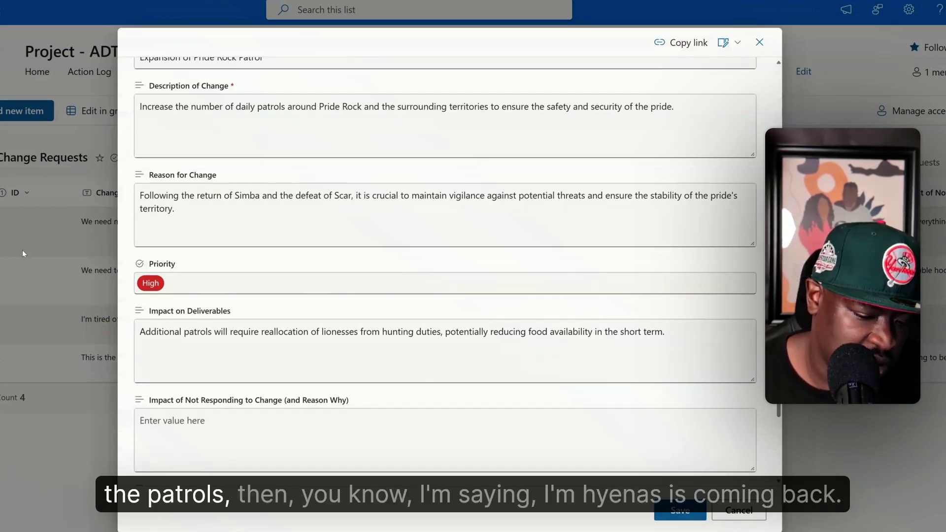
left_click(221, 433)
type("Failing to increase patrols could leave the pride vulnerable to hyena attacks and other threats, risking the safety of the pride members and destabilizing the newly restored leadership of Simba.")
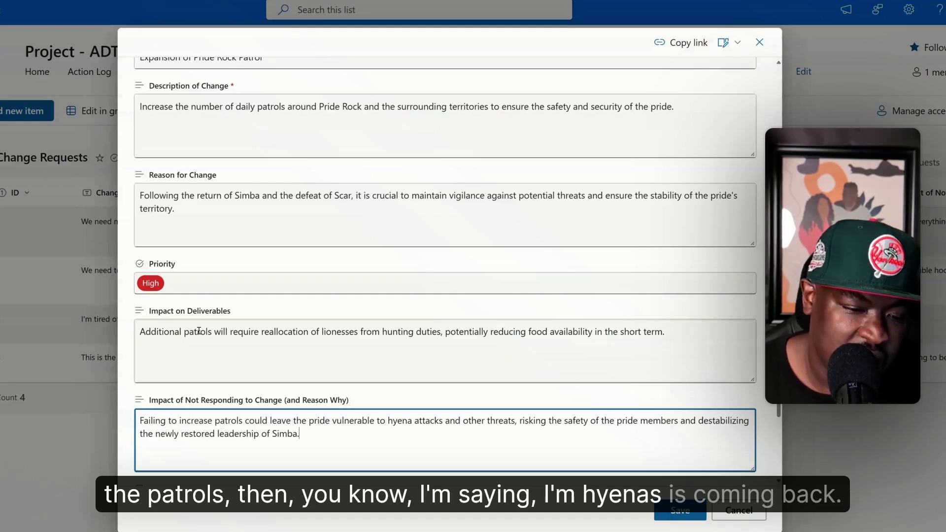
Set Date Needed to August 9, 2024 and save the change request.
scroll(168, 320, "down", 2)
left_click(203, 417)
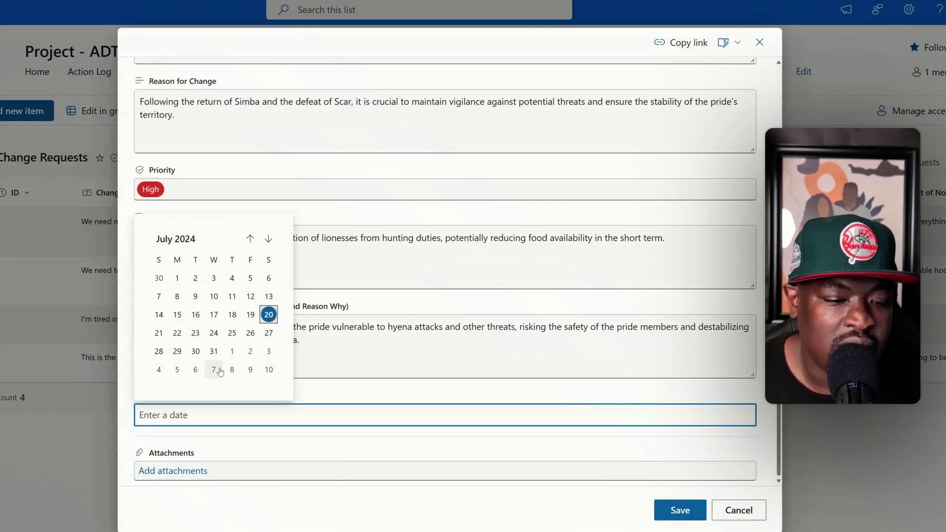
left_click(251, 370)
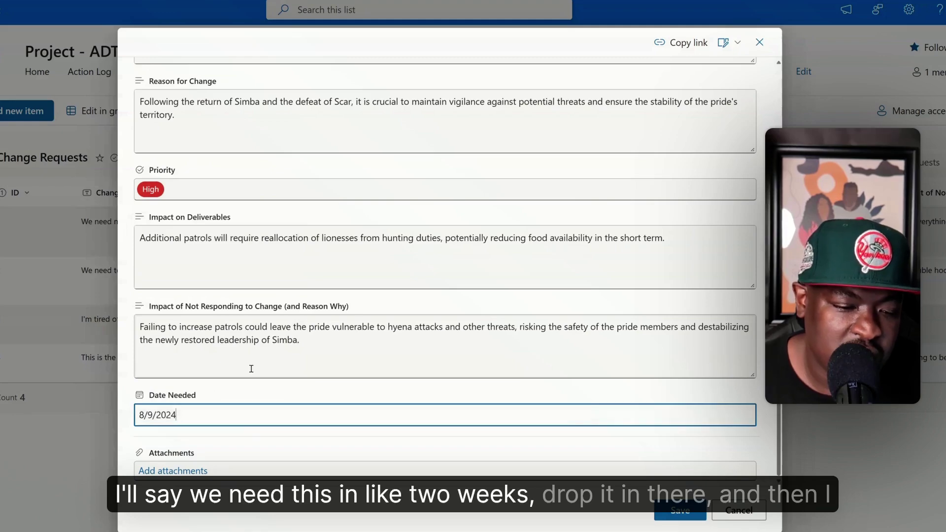
left_click(680, 510)
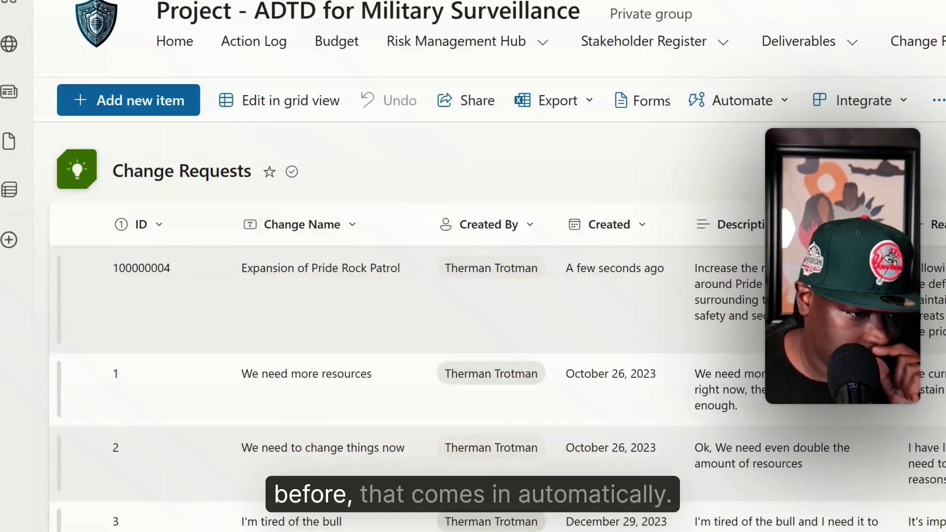
Reload the Change Requests list page to show the new 'Expansion of Pride Rock Patrol' item.
key("F5")
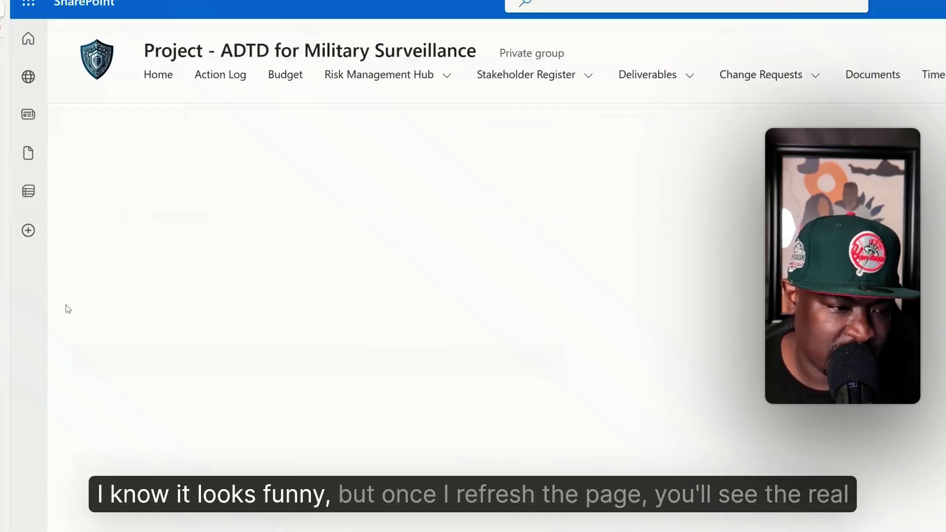